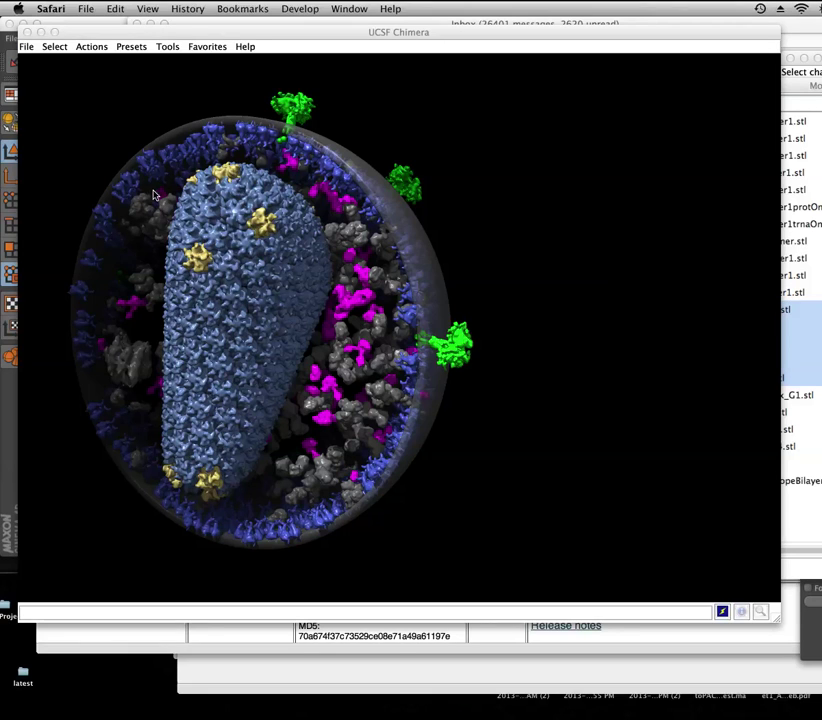
Rotate the HIV model through several angles until the cut-open blue capsid shows inside the shell.
click(155, 195)
drag(155, 195, 259, 258)
drag(386, 267, 230, 292)
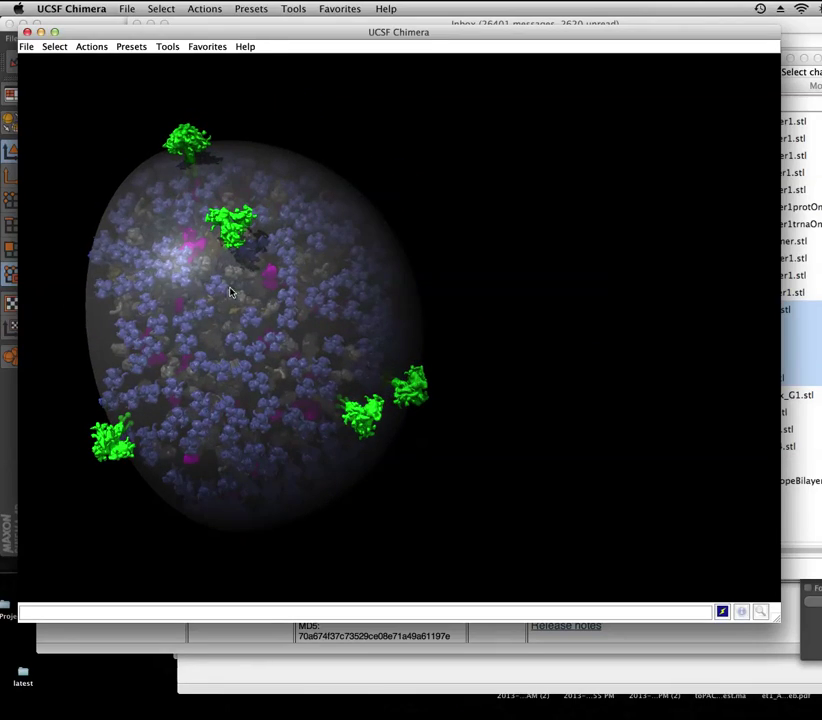
drag(140, 366, 232, 275)
drag(314, 276, 290, 340)
drag(186, 338, 393, 325)
drag(161, 363, 234, 345)
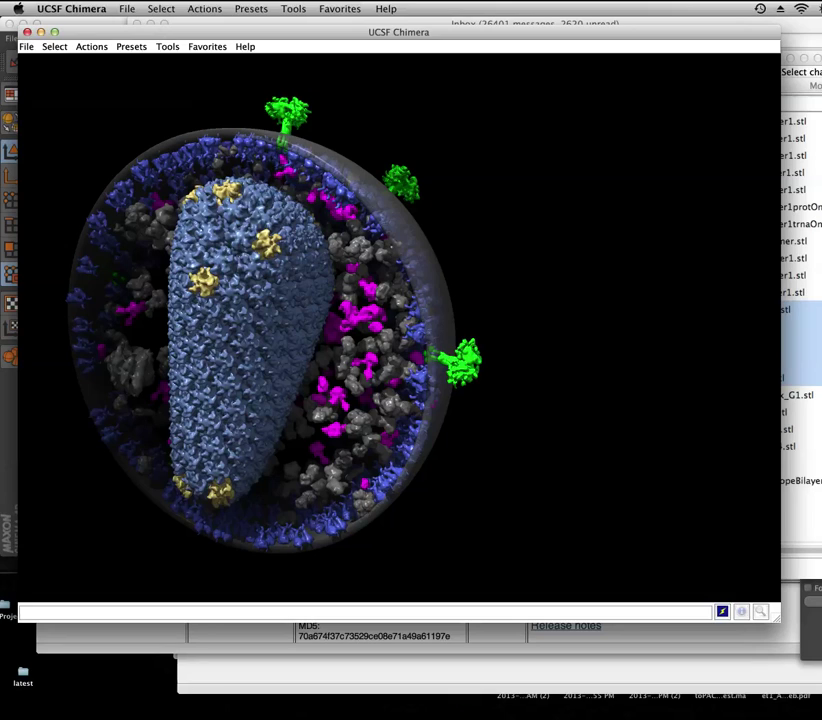
key(super+Tab)
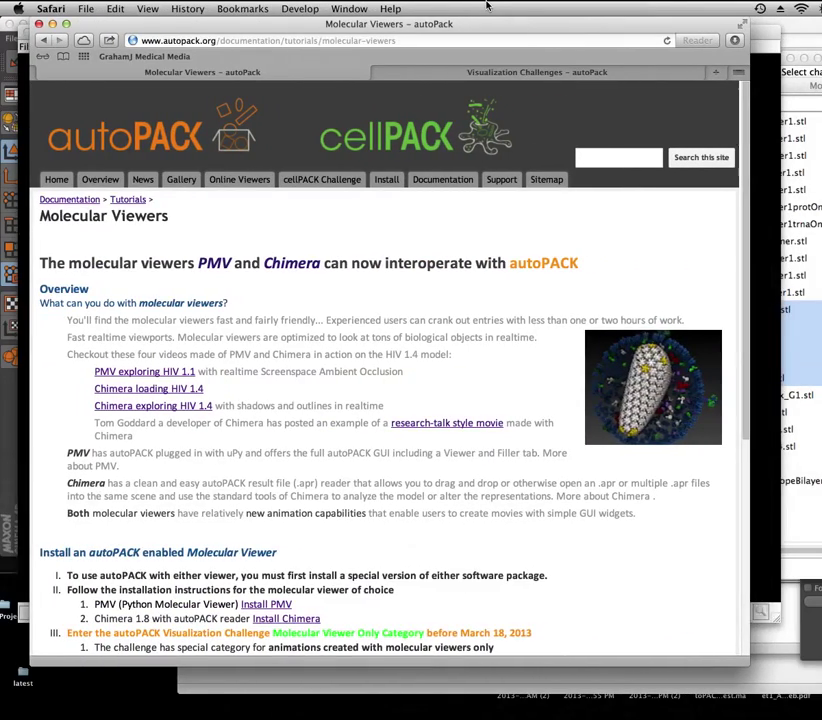
drag(487, 7, 506, 7)
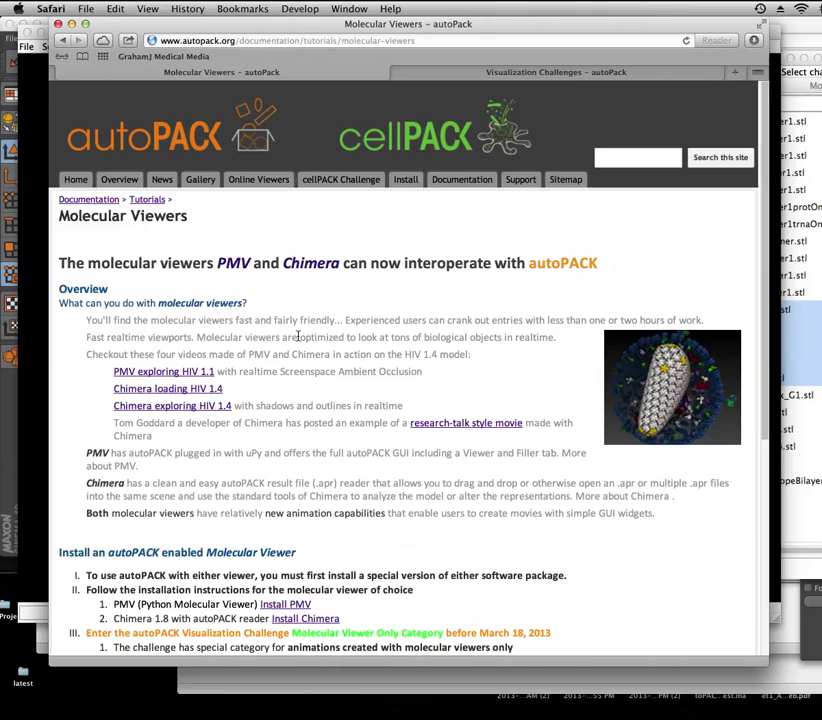
scroll(297, 337, down, 1)
scroll(297, 337, down, 3)
scroll(297, 337, up, 3)
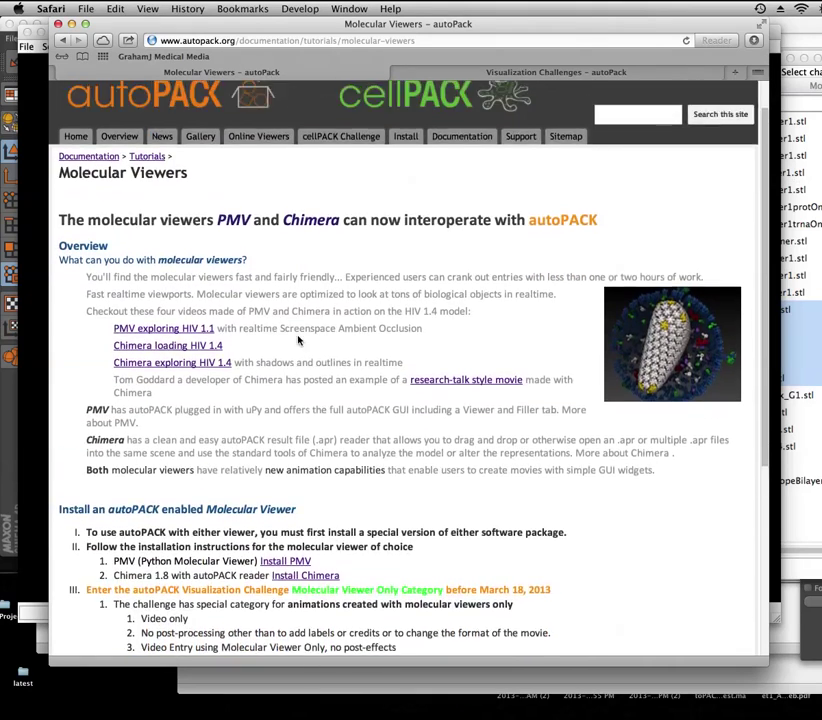
mouse_move(444, 178)
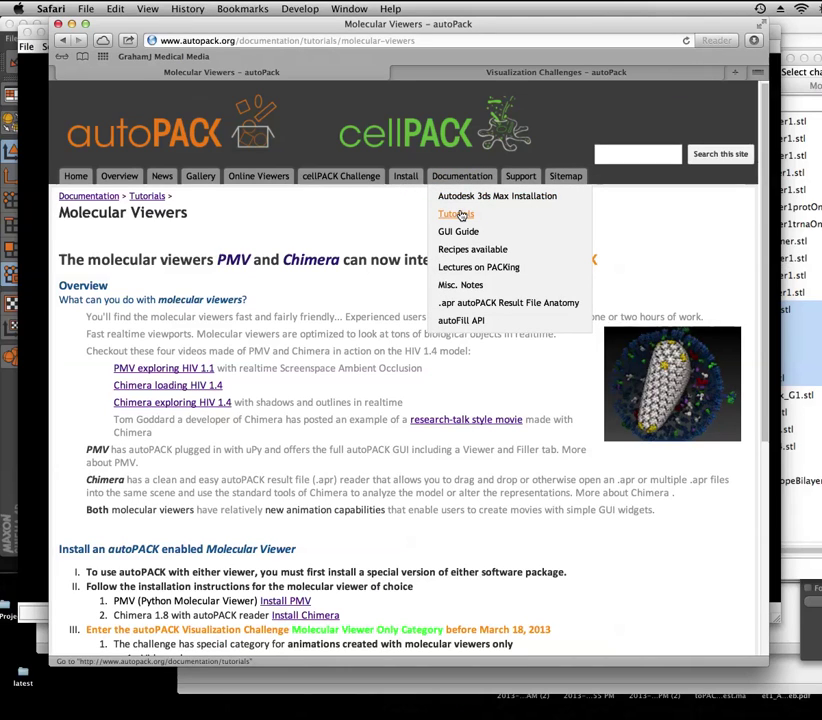
click(460, 215)
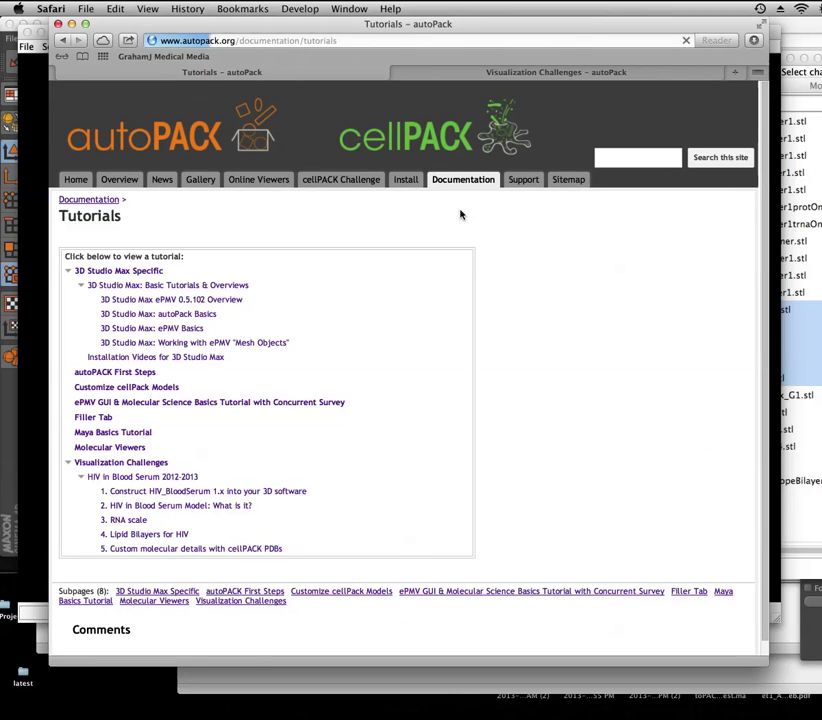
click(131, 453)
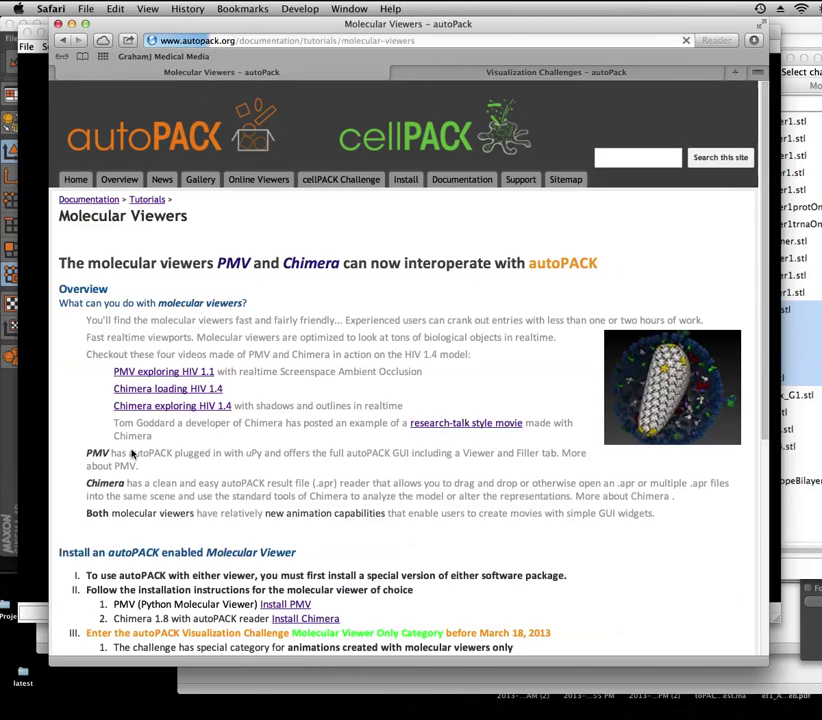
scroll(345, 380, down, 5)
scroll(350, 412, down, 3)
scroll(350, 412, up, 5)
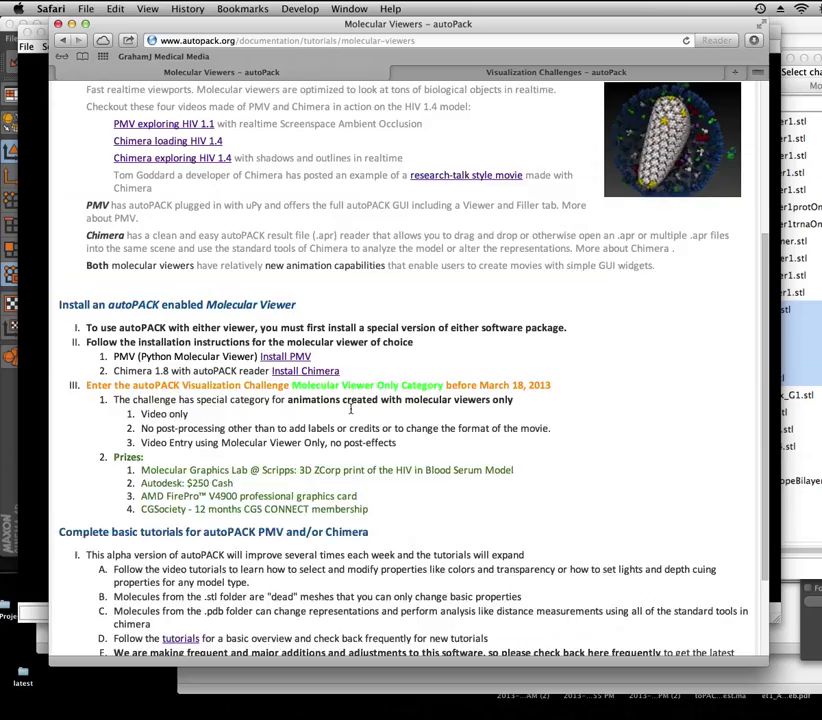
scroll(350, 413, down, 1)
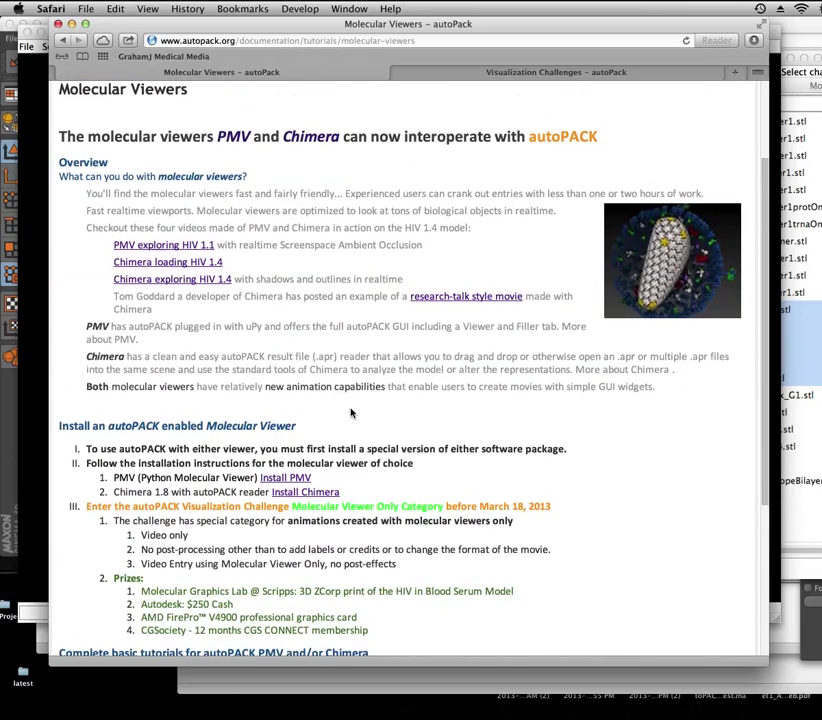
scroll(350, 412, down, 3)
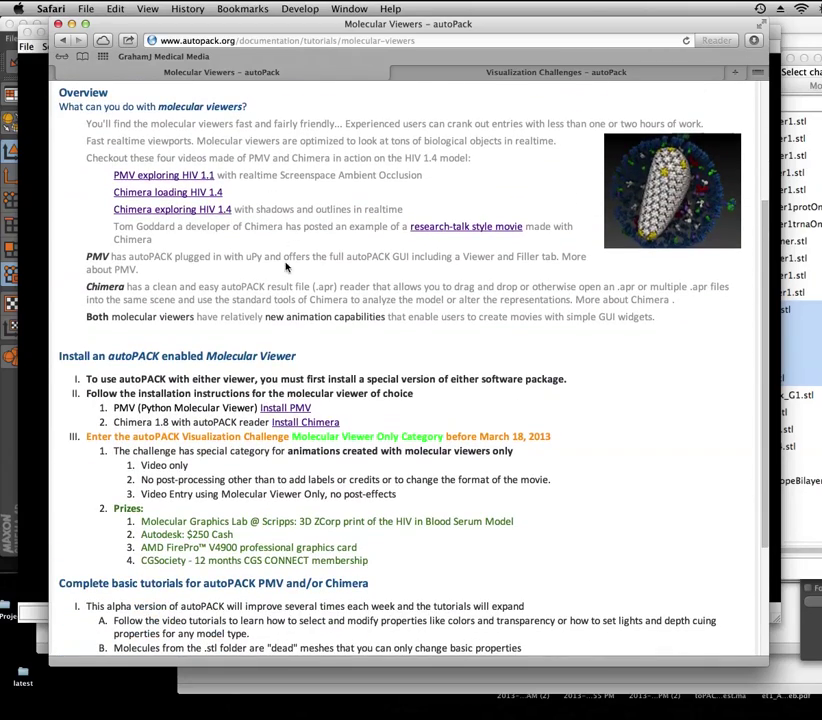
scroll(249, 205, down, 5)
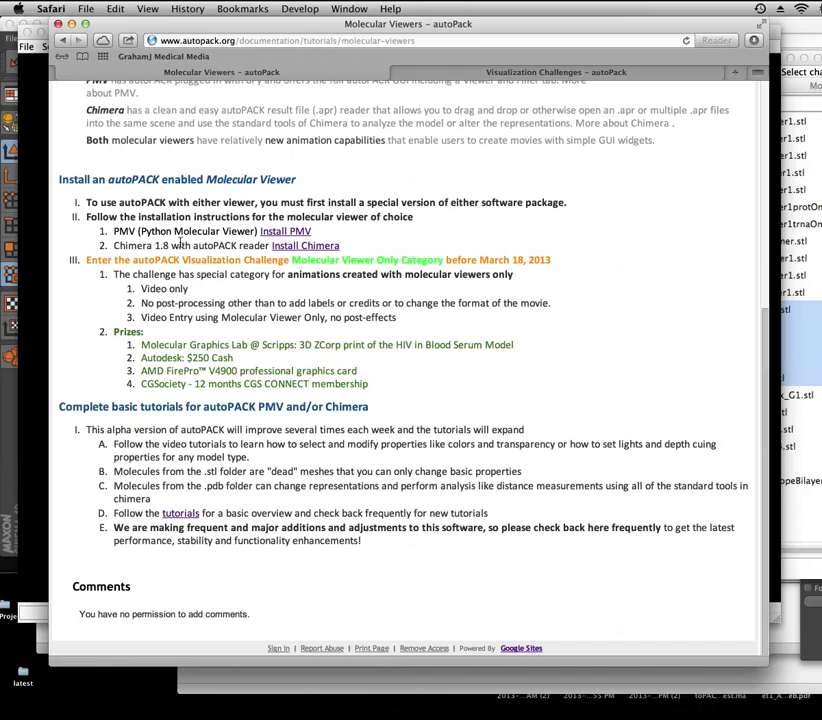
Open Install Chimera in a new tab and scroll through nightly-build, download and HIV bilayer steps.
super+click(298, 256)
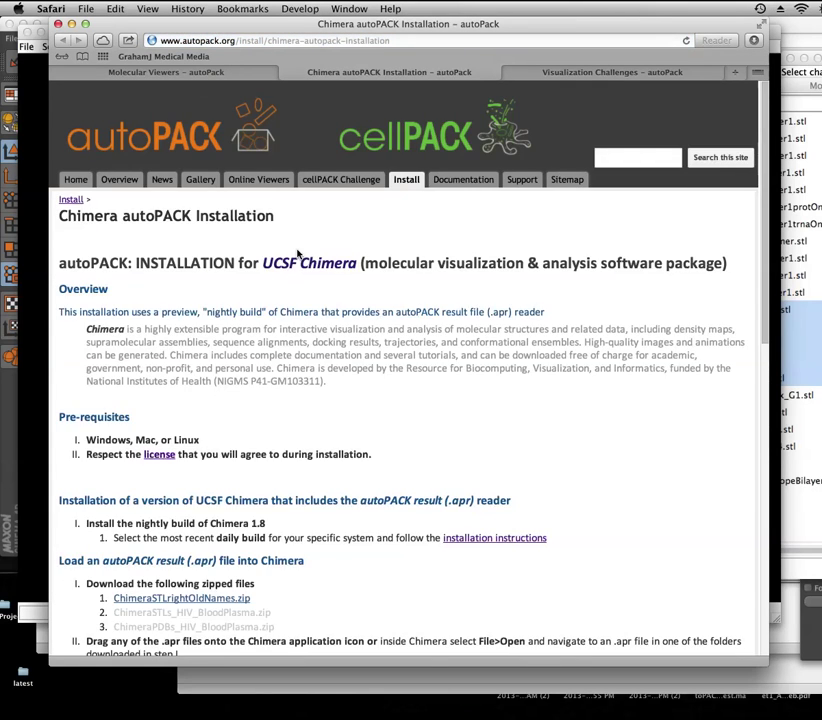
scroll(298, 255, down, 3)
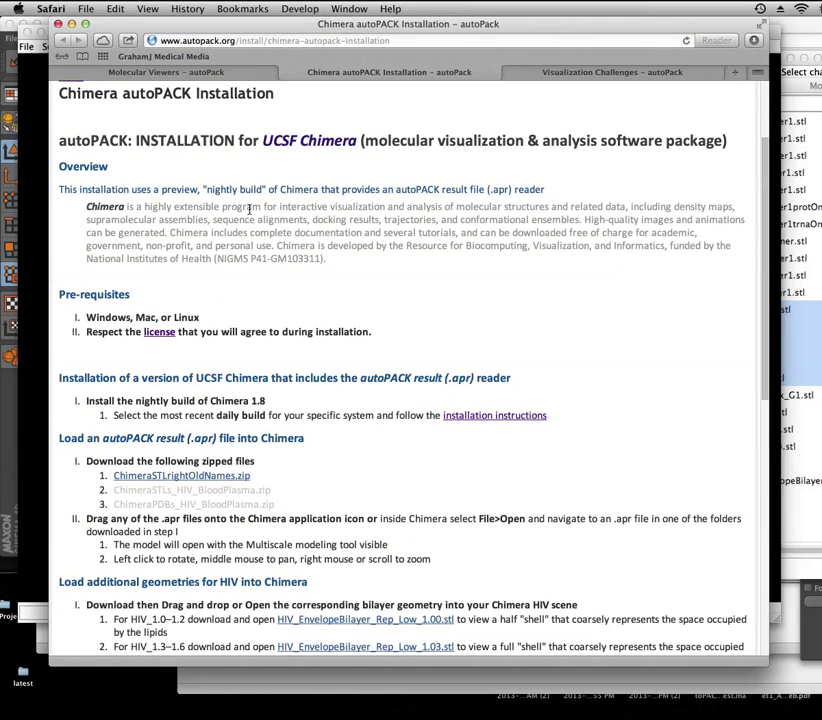
scroll(280, 250, down, 3)
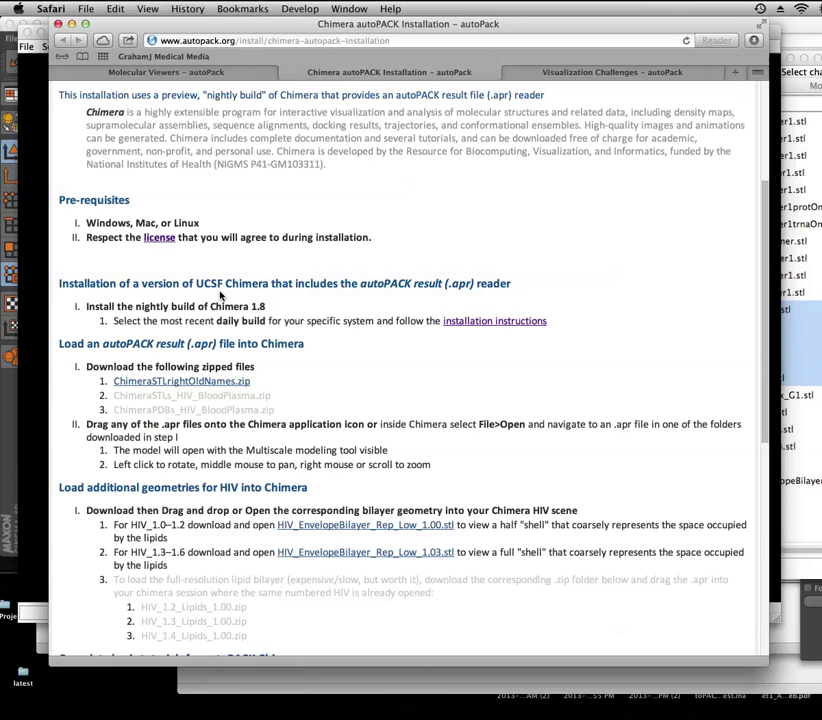
scroll(221, 295, down, 3)
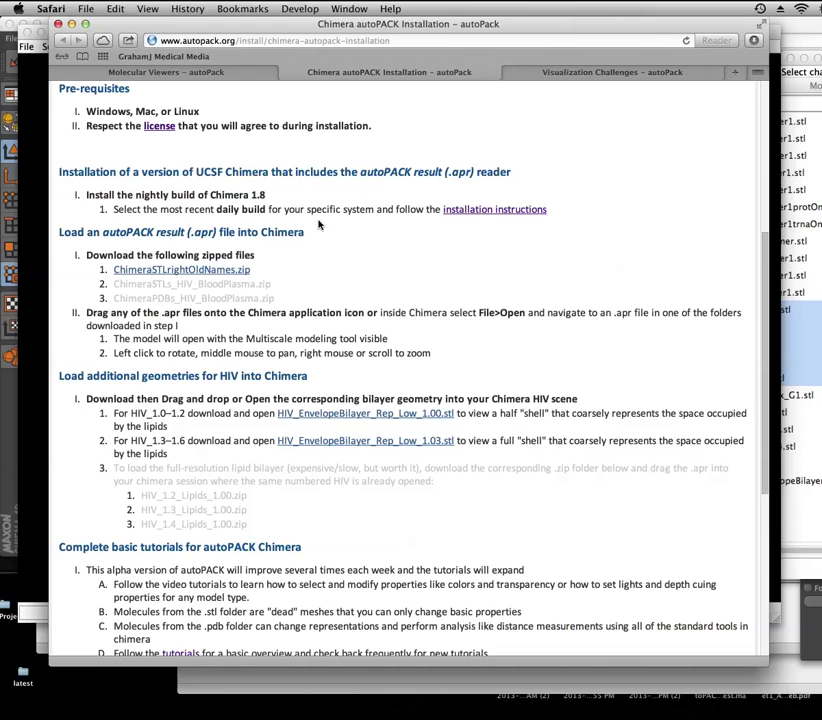
Open the UCSF Chimera download page in a new tab and scroll to the Daily Builds table.
super+click(493, 212)
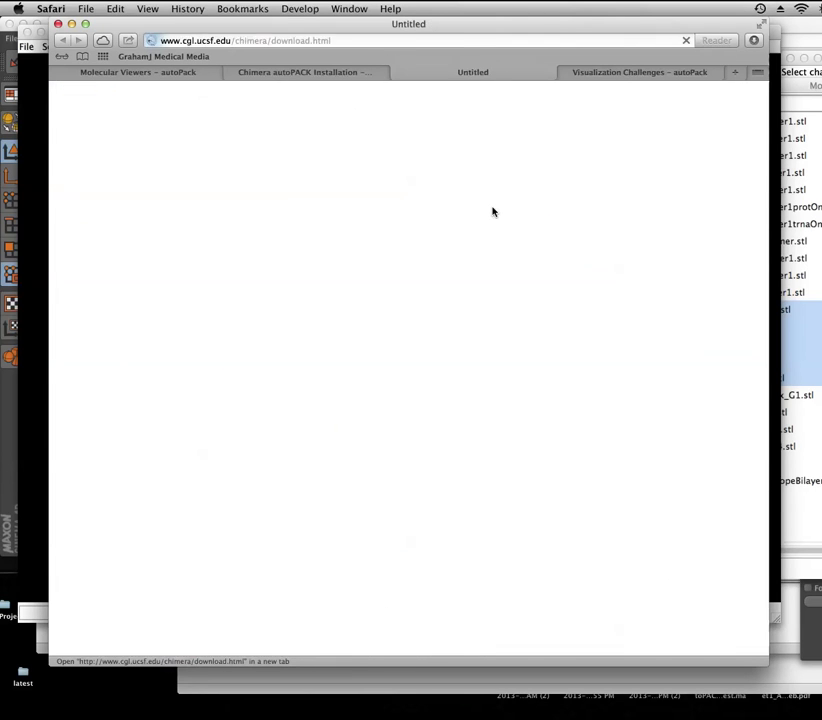
scroll(330, 410, down, 2)
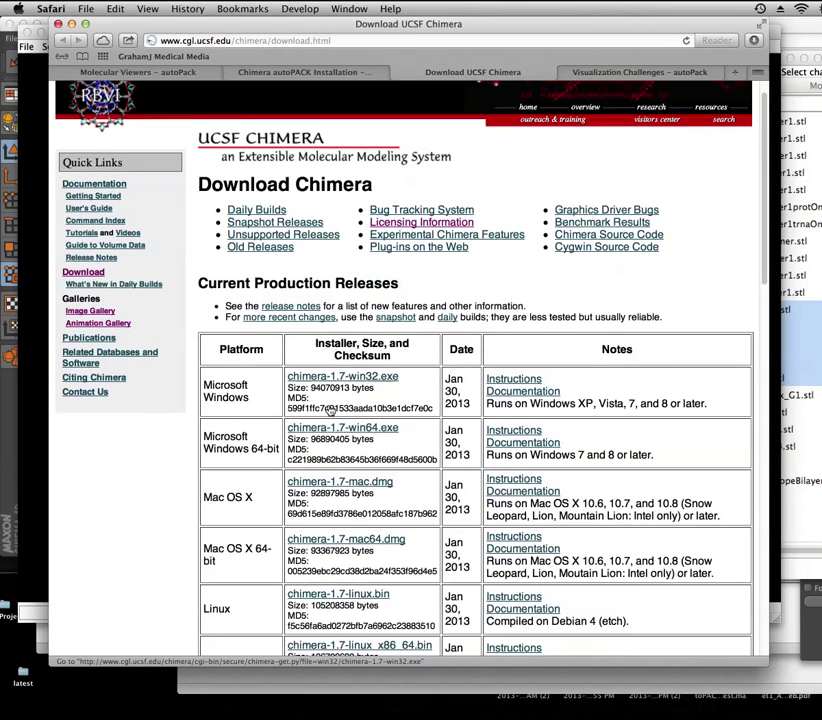
scroll(281, 380, up, 2)
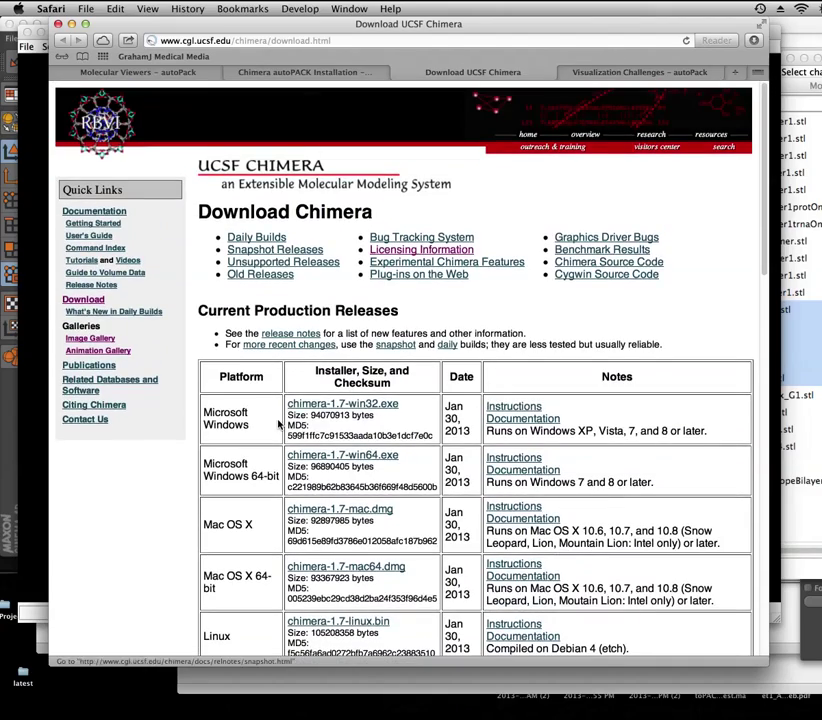
scroll(280, 420, down, 4)
scroll(279, 424, up, 2)
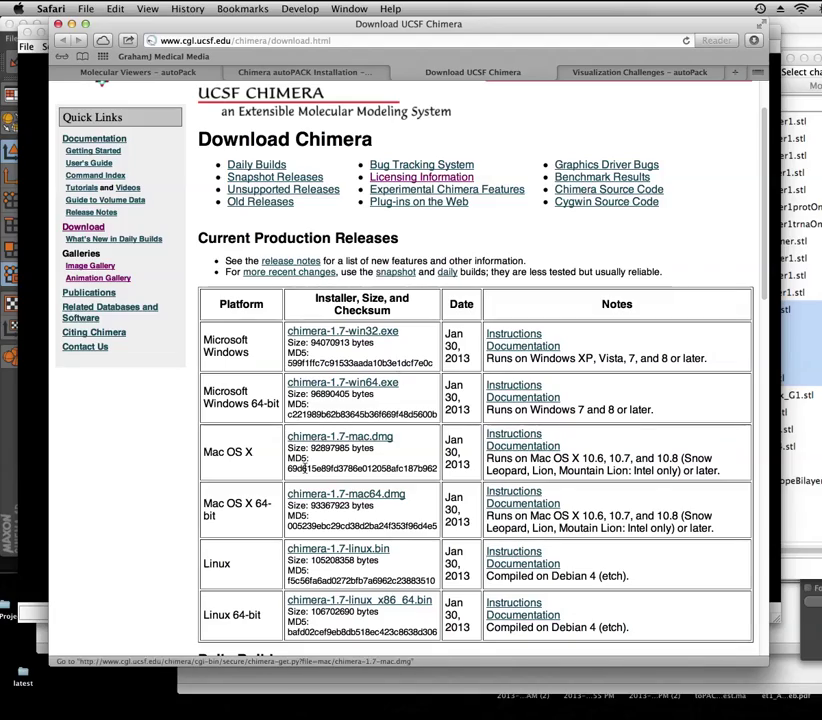
scroll(295, 330, down, 10)
scroll(304, 467, down, 3)
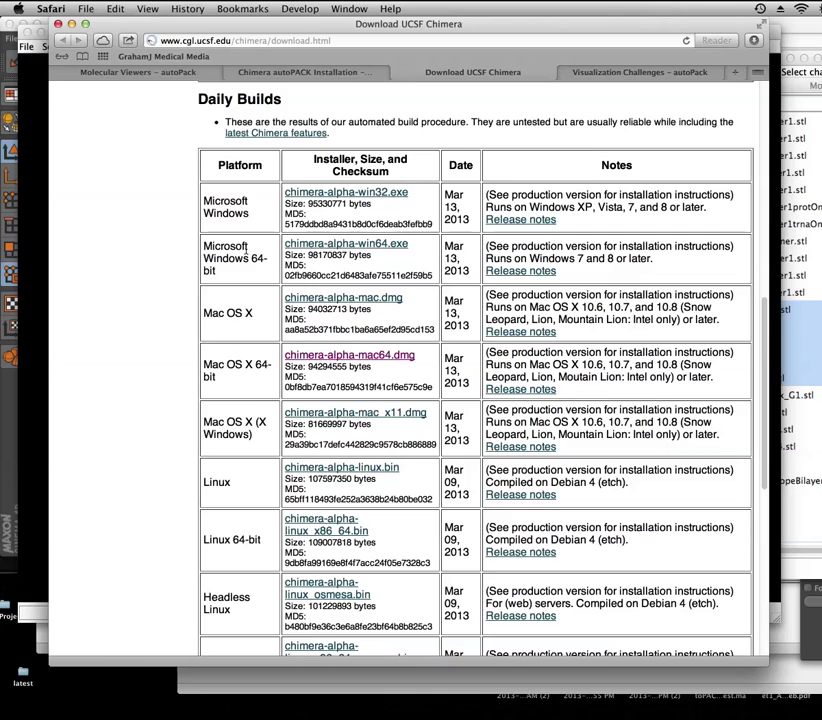
scroll(245, 253, up, 2)
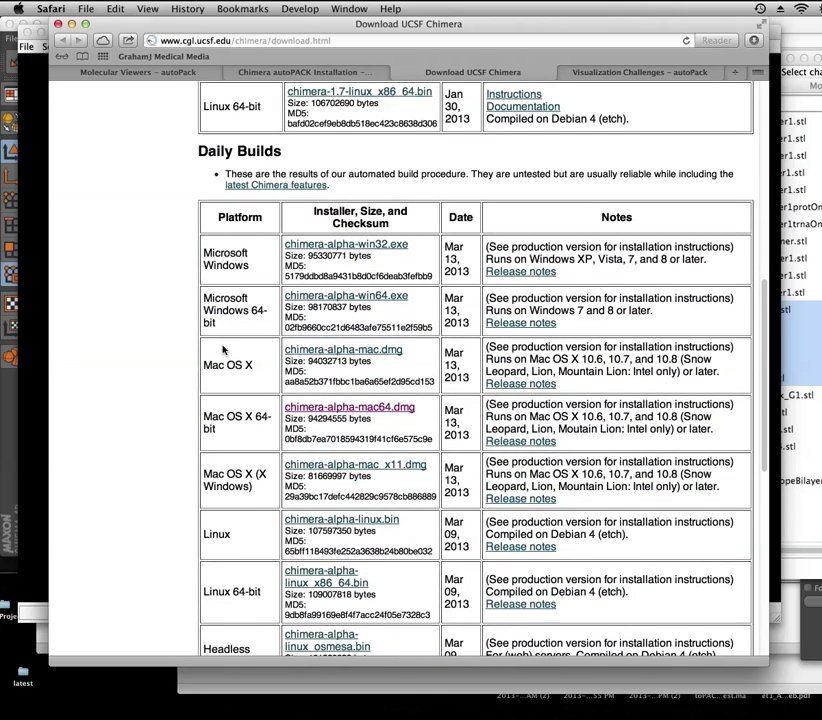
scroll(223, 349, down, 5)
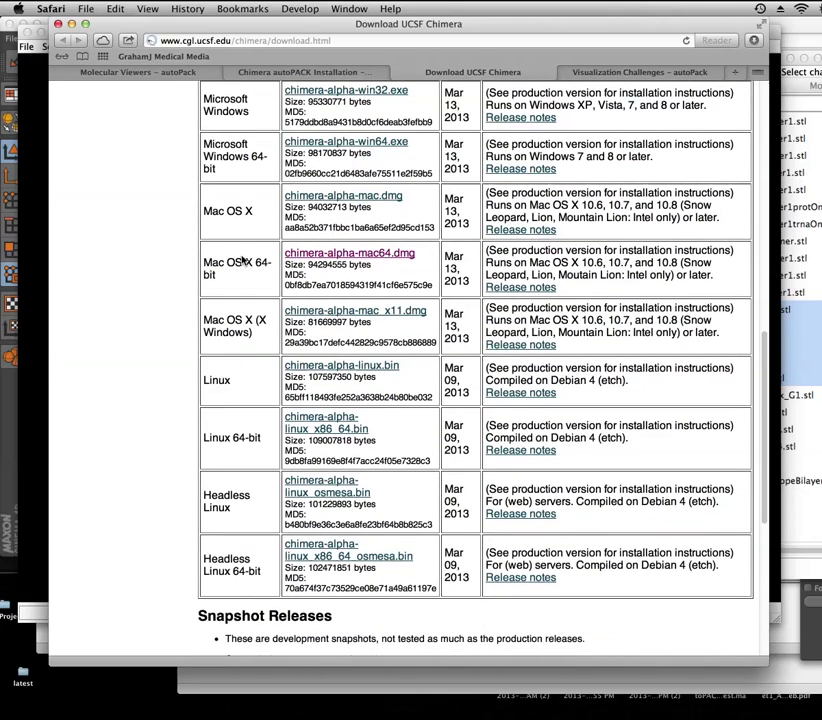
Download chimera-alpha-mac64.dmg by accepting the license, view downloads, and move Safari aside.
click(322, 256)
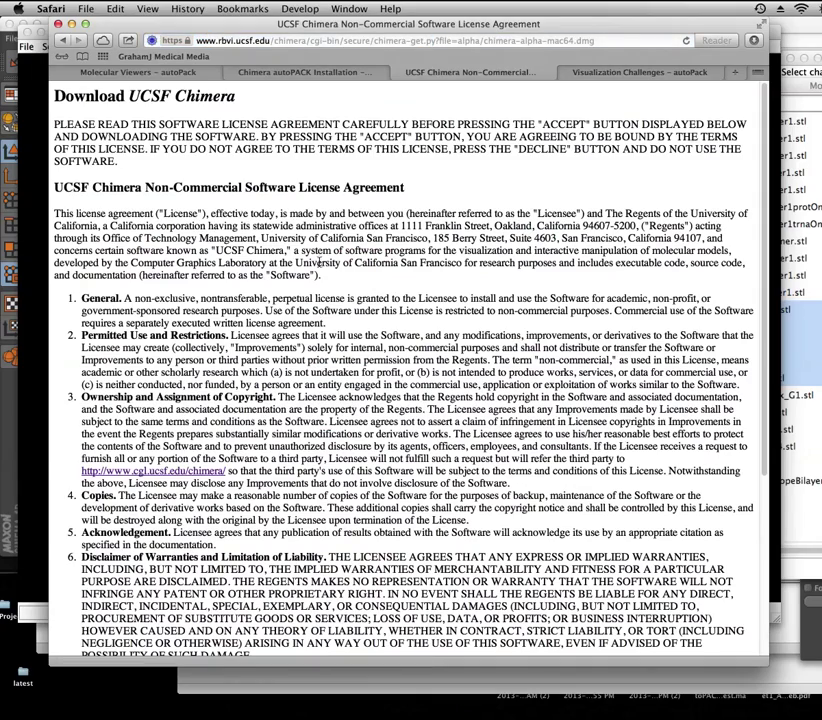
scroll(321, 262, down, 10)
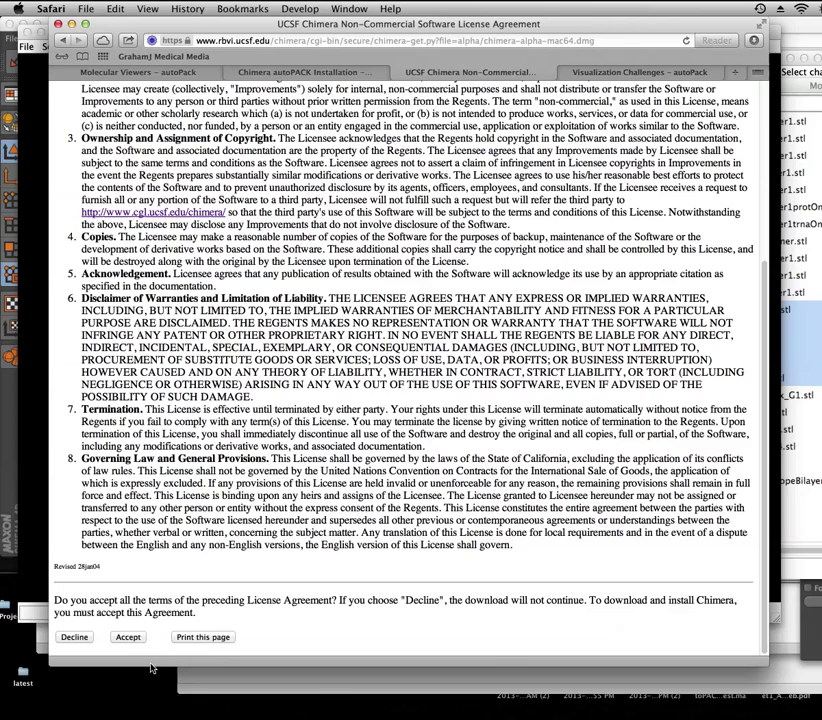
click(140, 637)
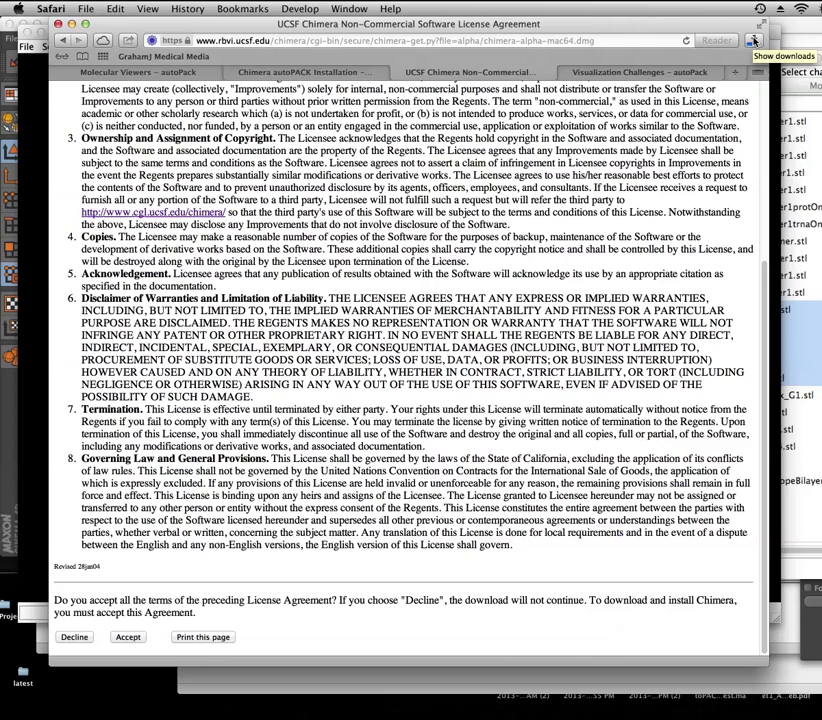
click(755, 40)
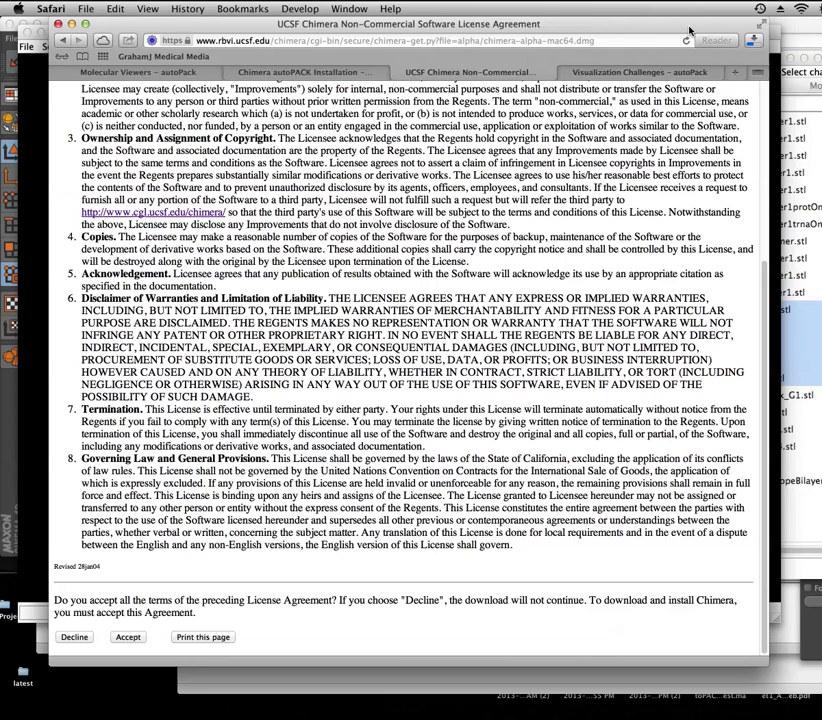
drag(689, 30, 10, 100)
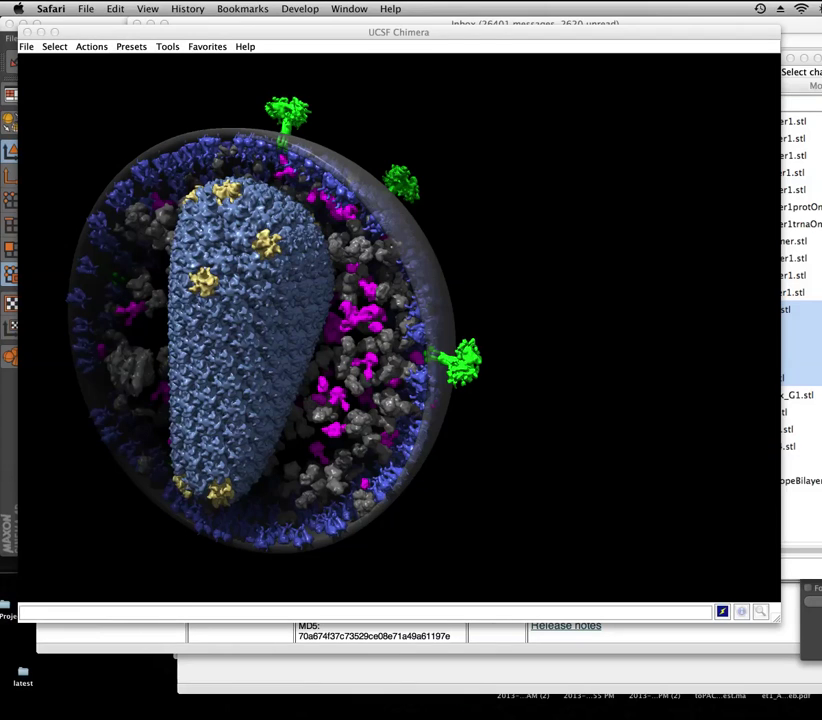
Bring the Chimera window forward and rotate the HIV model slightly.
click(455, 312)
drag(455, 312, 385, 300)
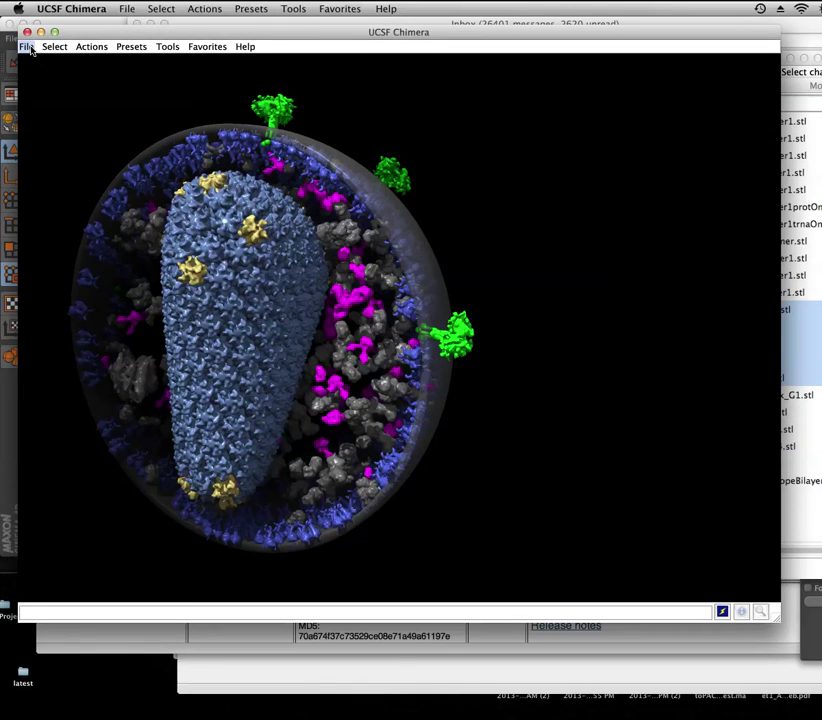
mouse_move(404, 712)
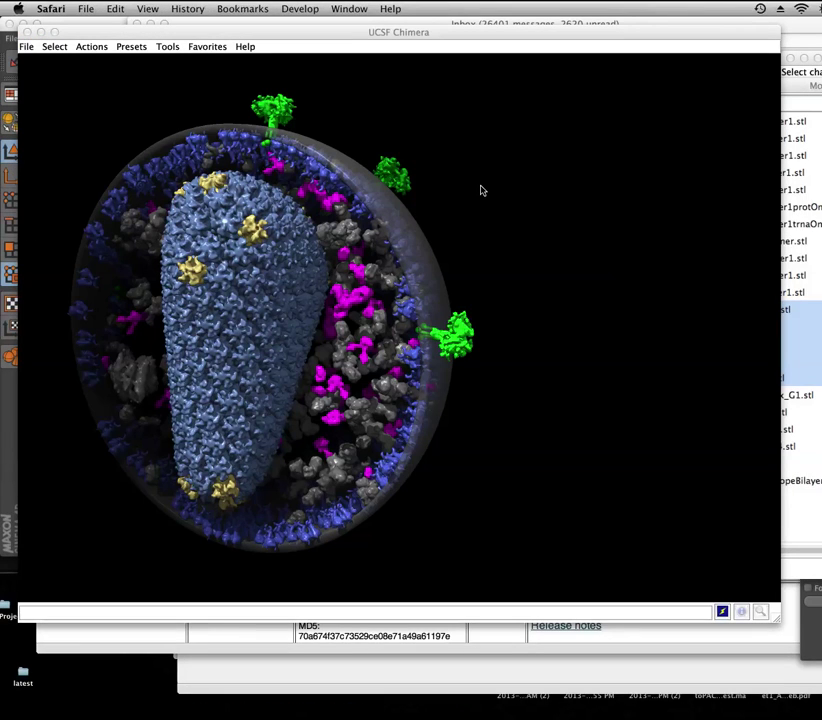
click(507, 200)
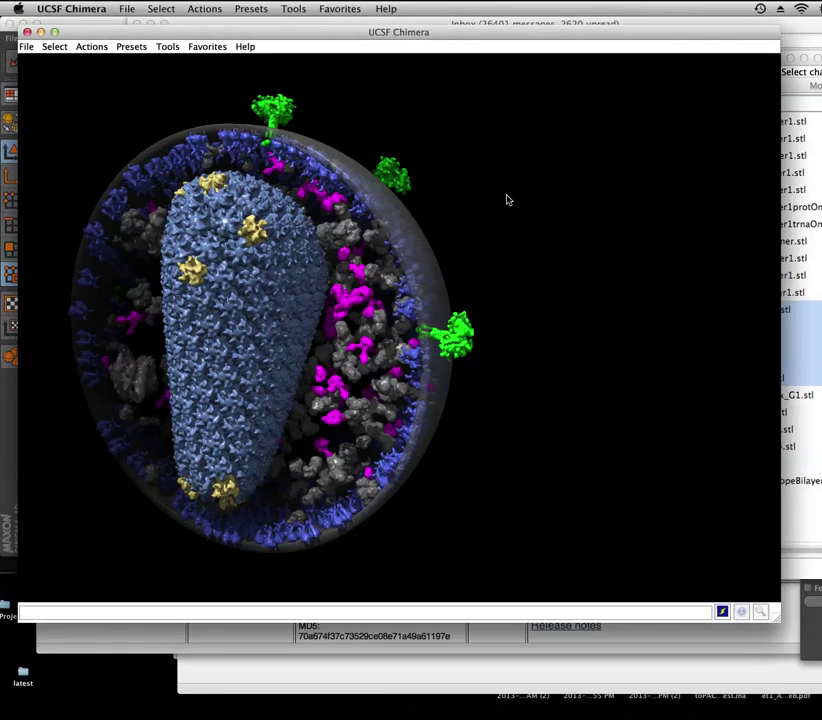
click(27, 47)
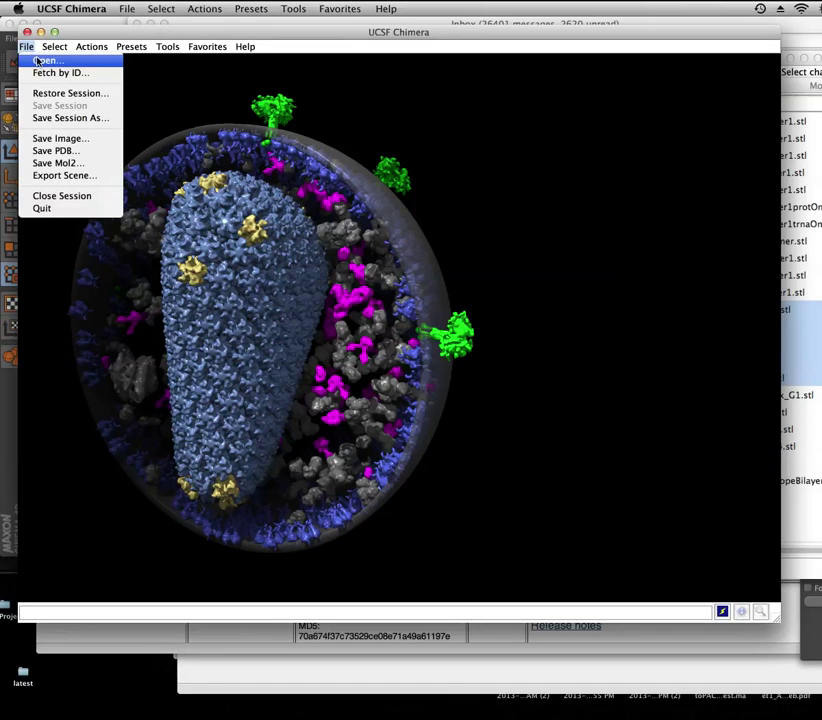
click(40, 61)
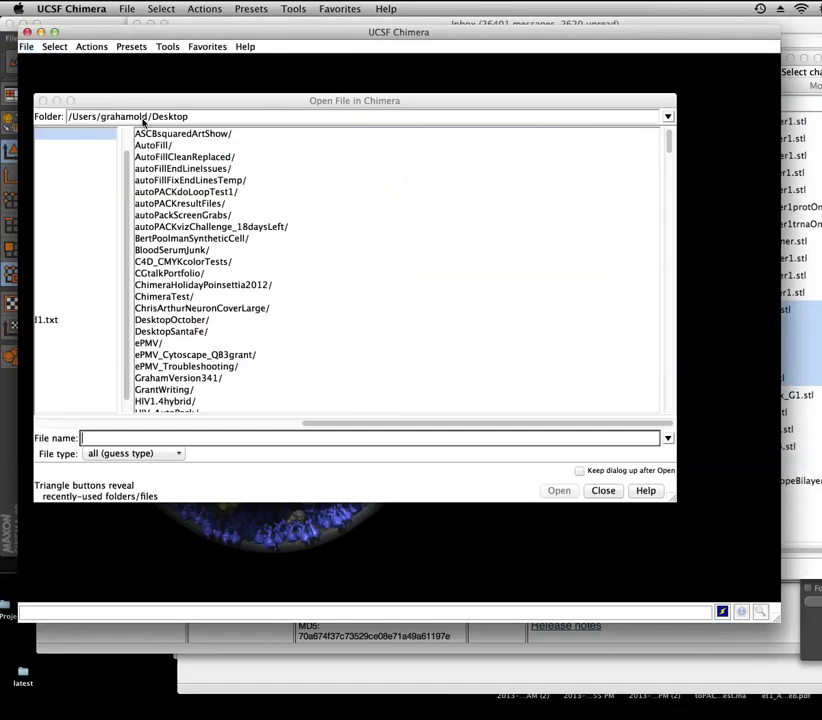
drag(134, 104, 281, 85)
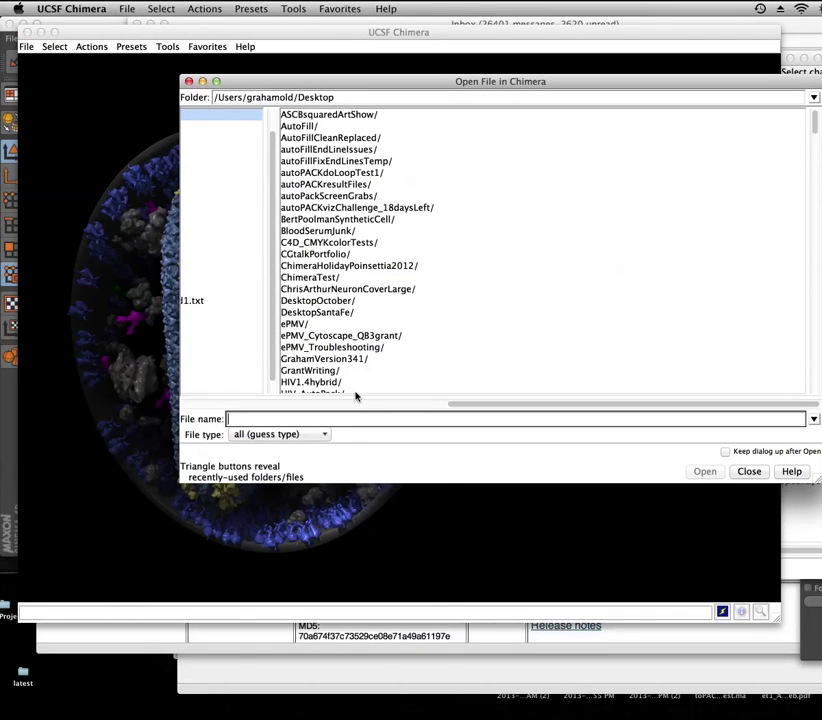
click(318, 437)
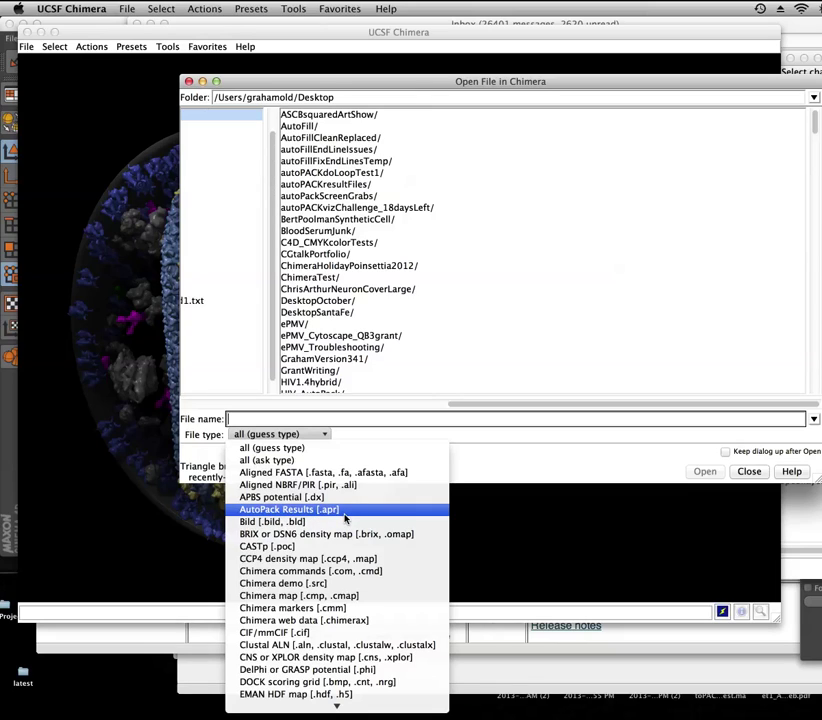
click(588, 471)
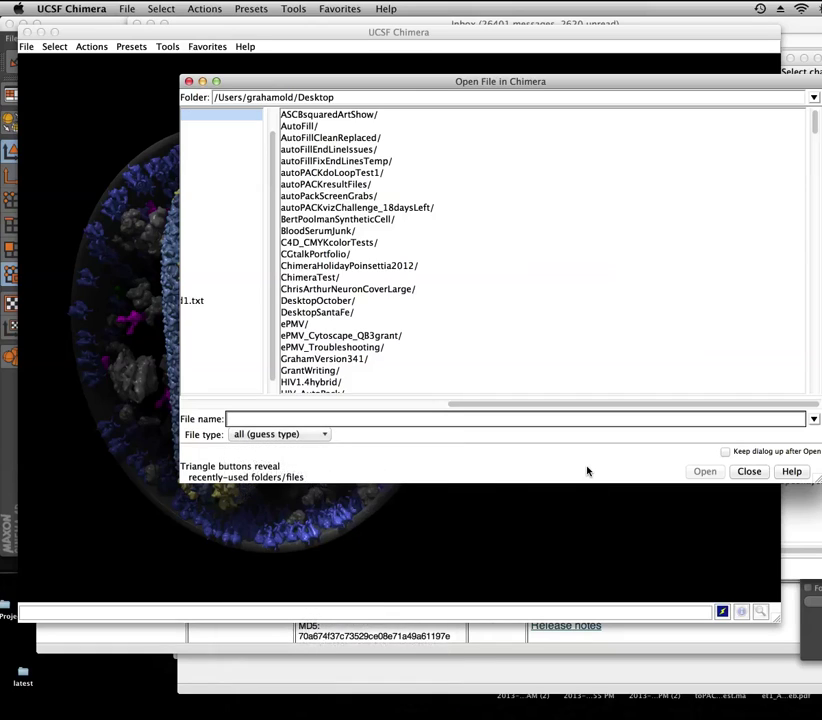
Dismiss the Open File dialog and rotate the HIV model to a front view.
click(749, 471)
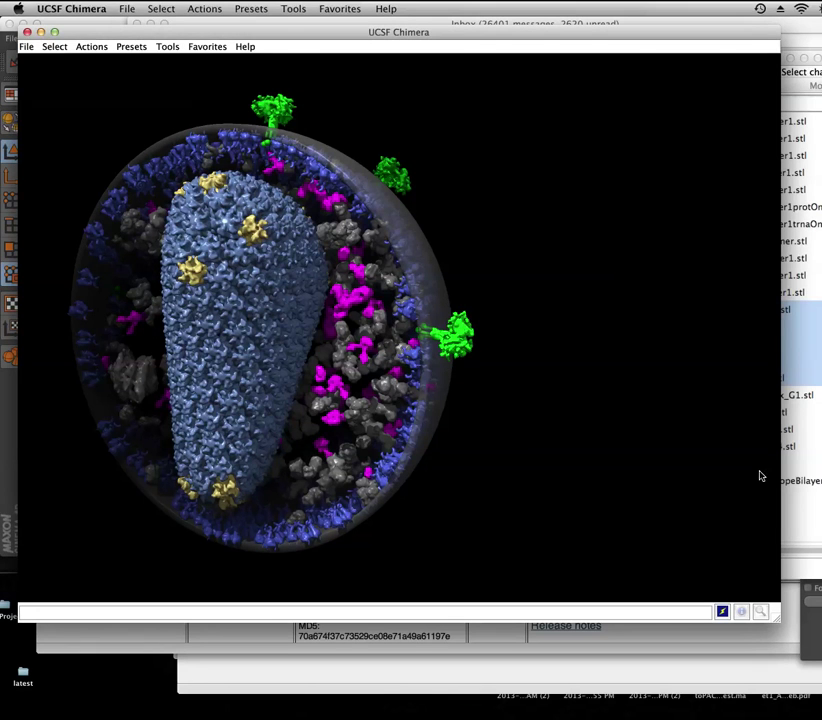
drag(330, 320, 501, 354)
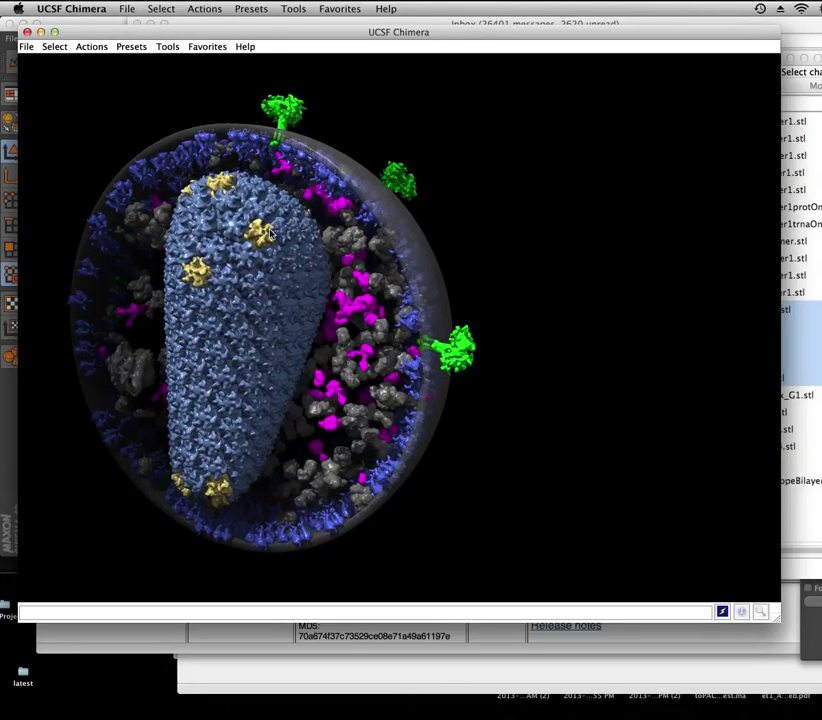
drag(268, 232, 366, 257)
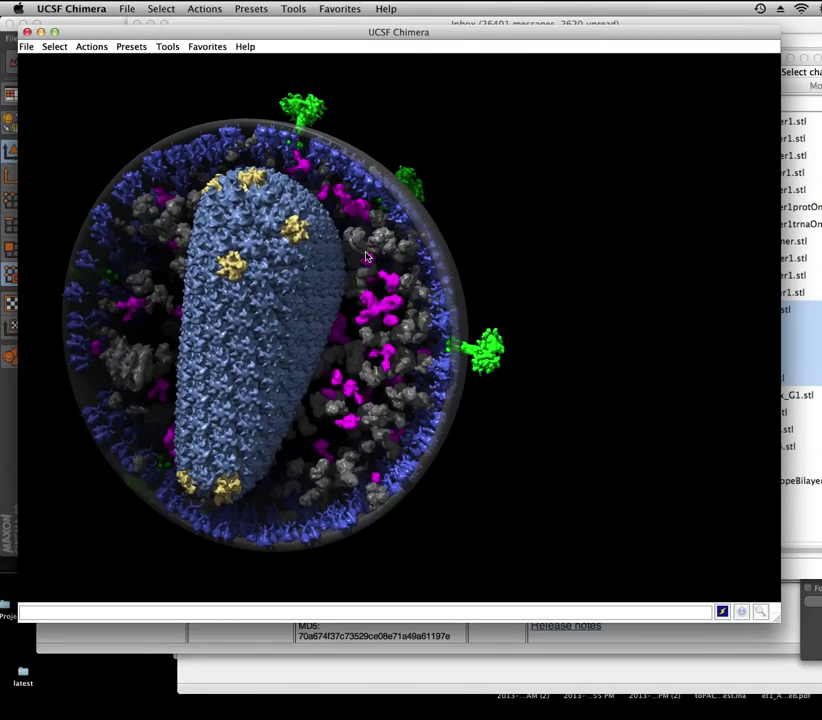